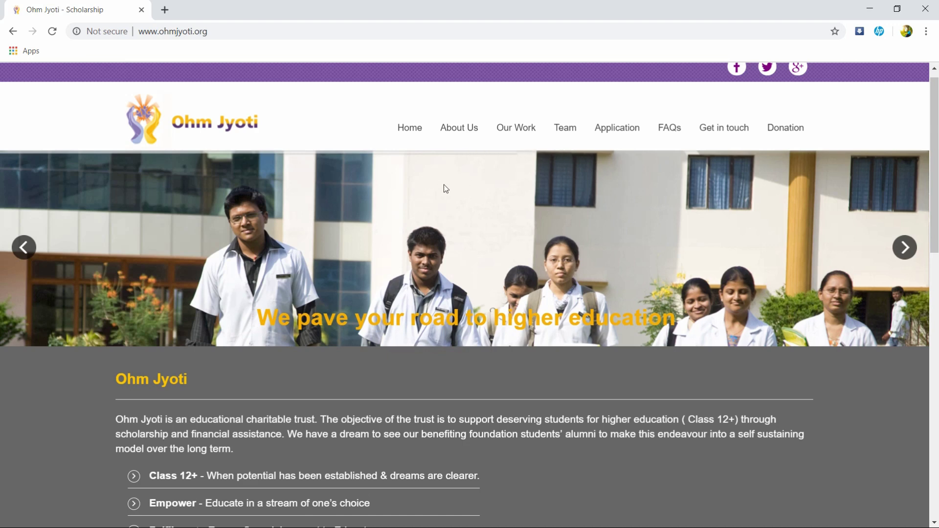
Step: Go from Application to Applicant Login and start a new applicant registration
{"action": "scroll", "coordinate": [445, 202], "scroll_direction": "up", "scroll_amount": 1}
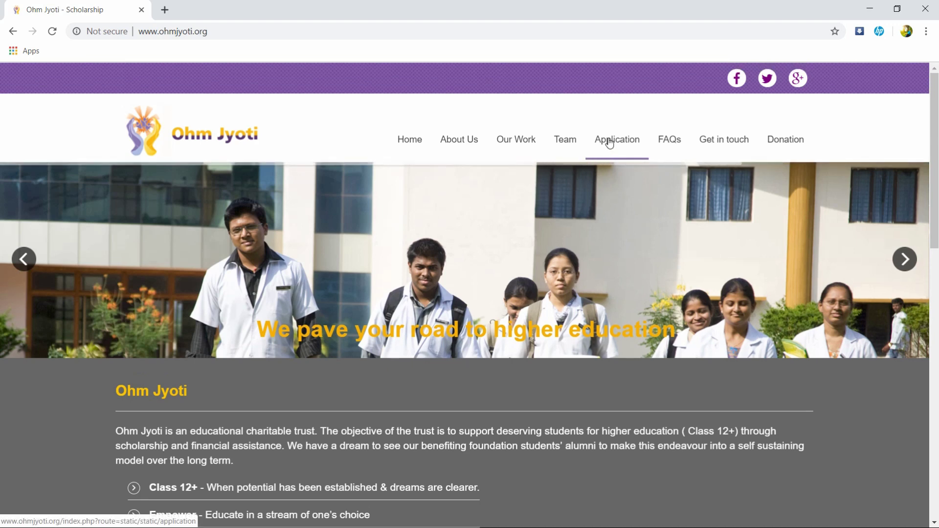
{"action": "left_click", "coordinate": [609, 142]}
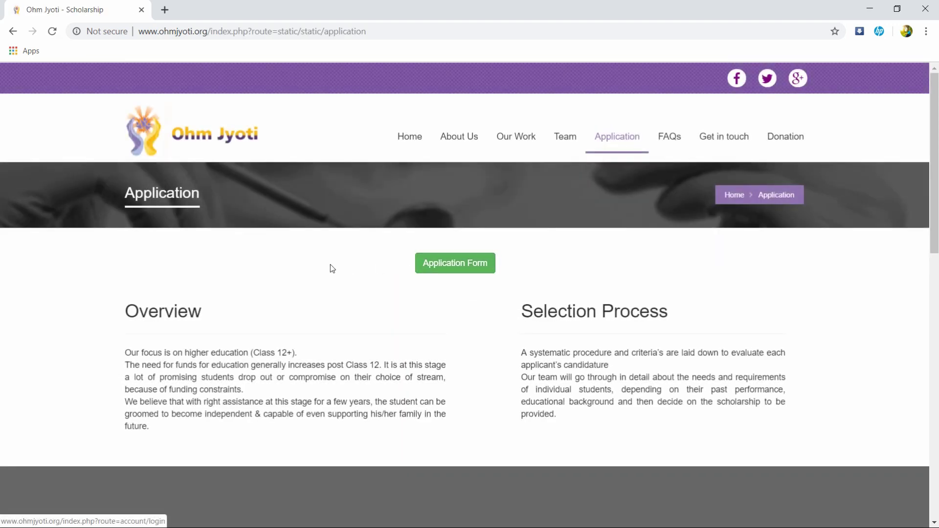
{"action": "left_click", "coordinate": [446, 270]}
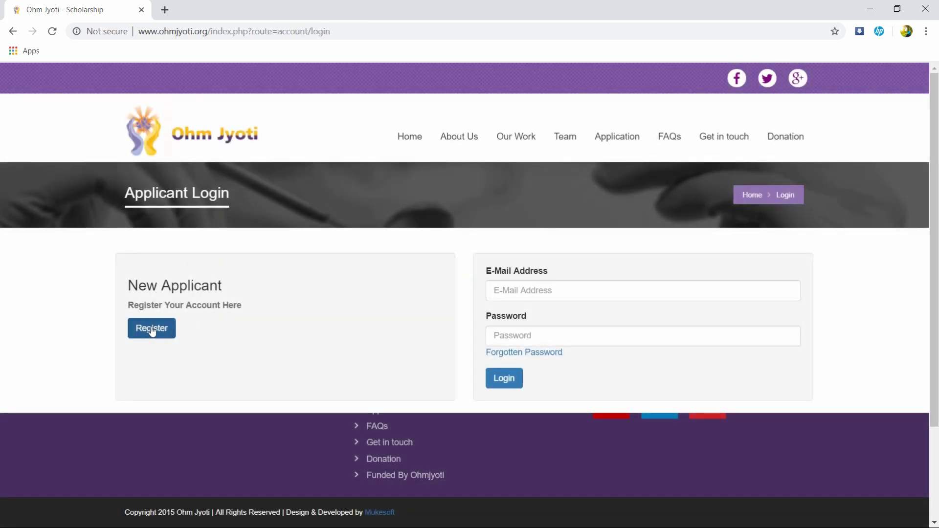
{"action": "left_click", "coordinate": [151, 331]}
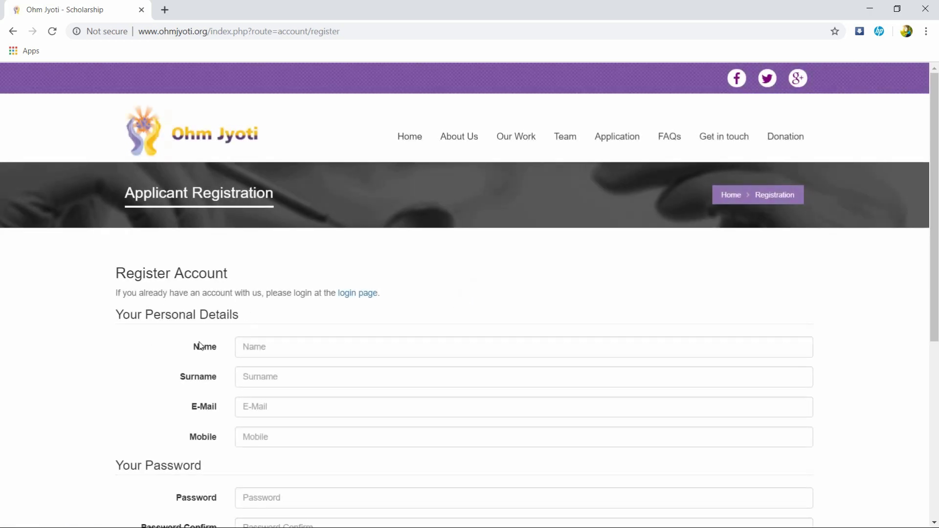
Step: Enter the applicant's first name, surname and e-mail address in the registration form
{"action": "scroll", "coordinate": [233, 428], "scroll_direction": "down", "scroll_amount": 2}
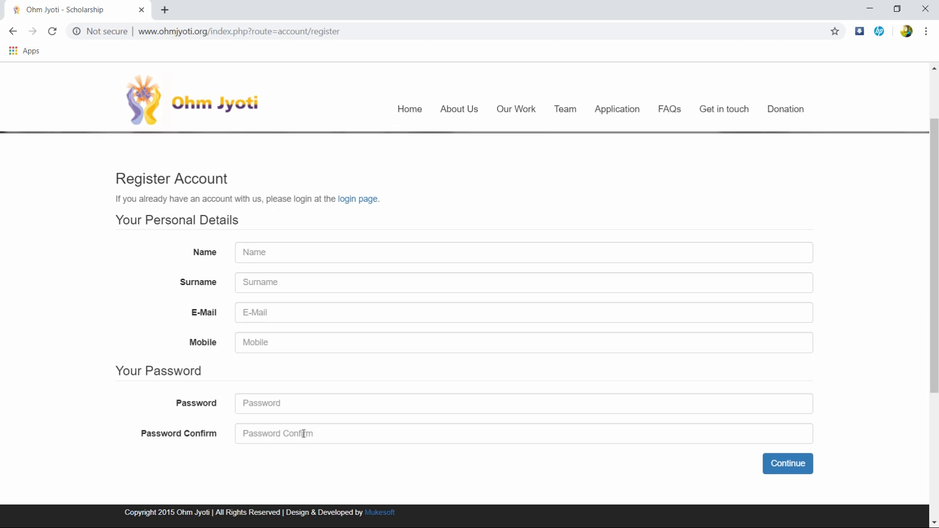
{"action": "scroll", "coordinate": [302, 398], "scroll_direction": "up", "scroll_amount": 2}
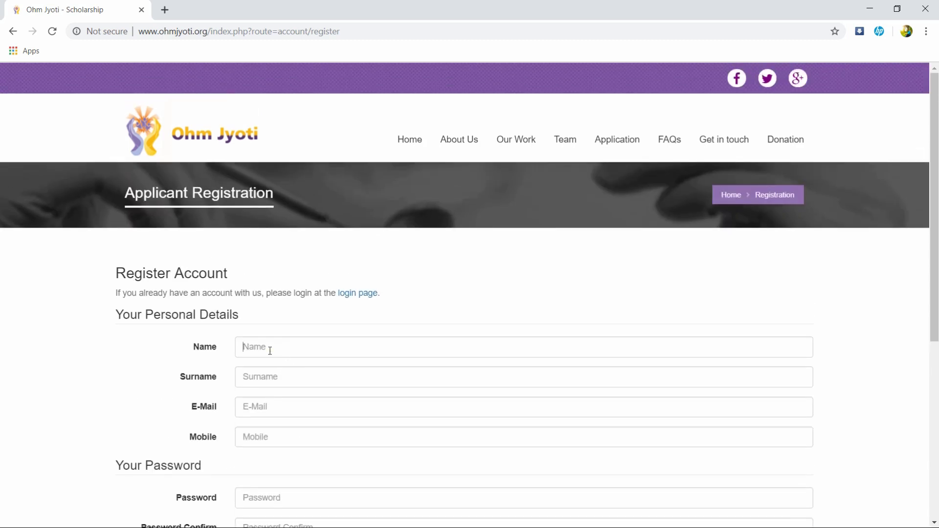
{"action": "left_click", "coordinate": [270, 351]}
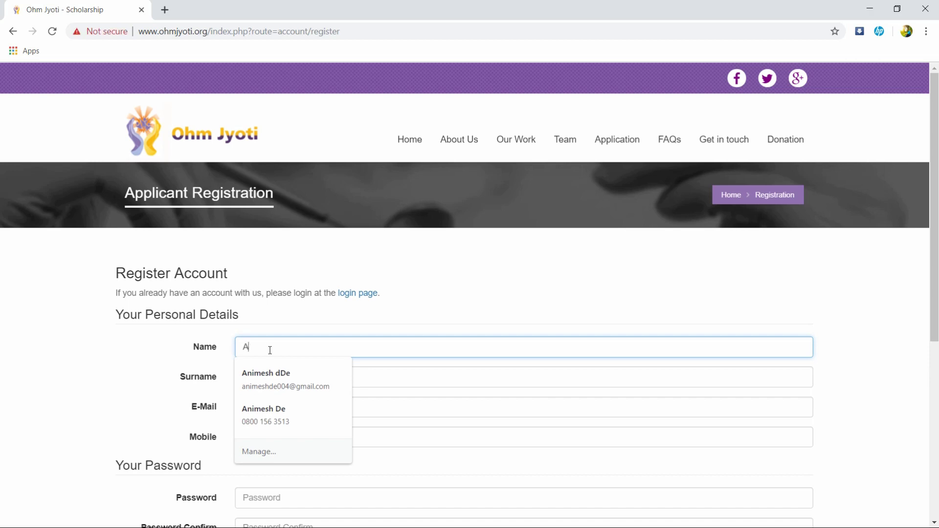
{"action": "left_click", "coordinate": [370, 377]}
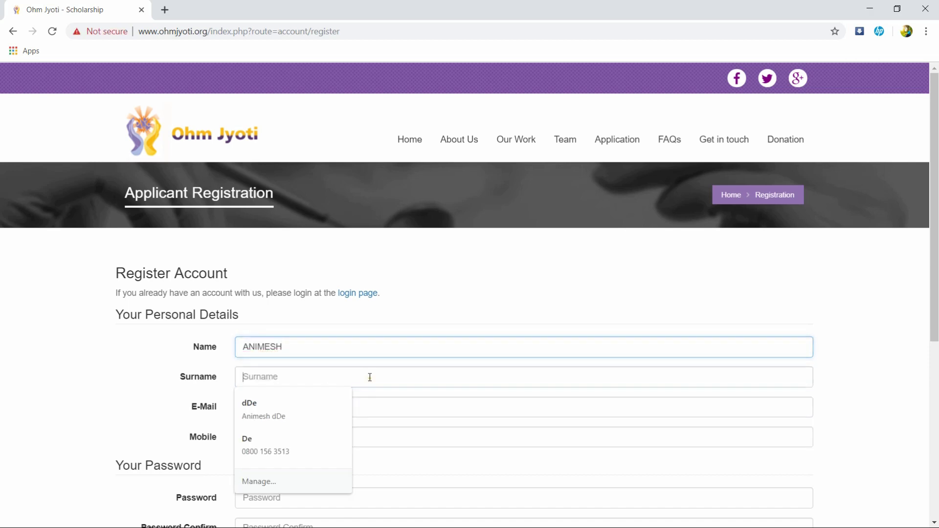
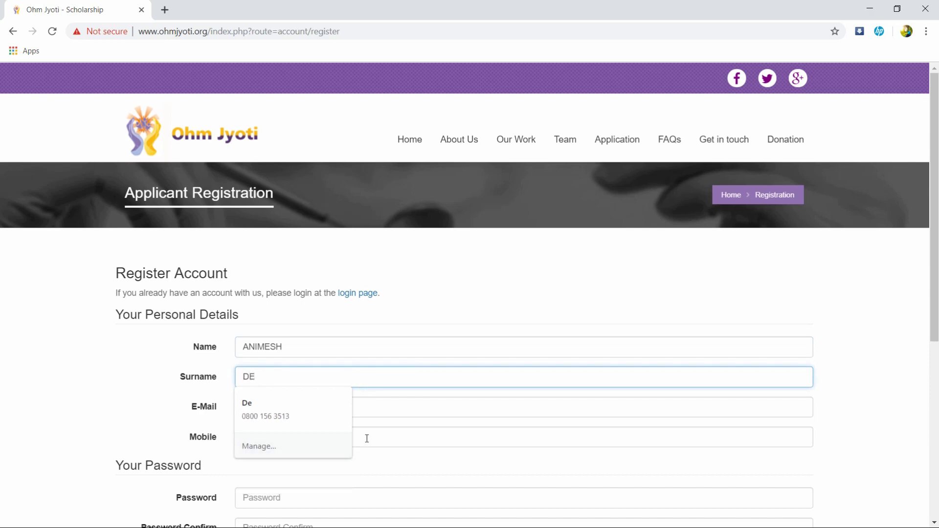
{"action": "left_click", "coordinate": [400, 407]}
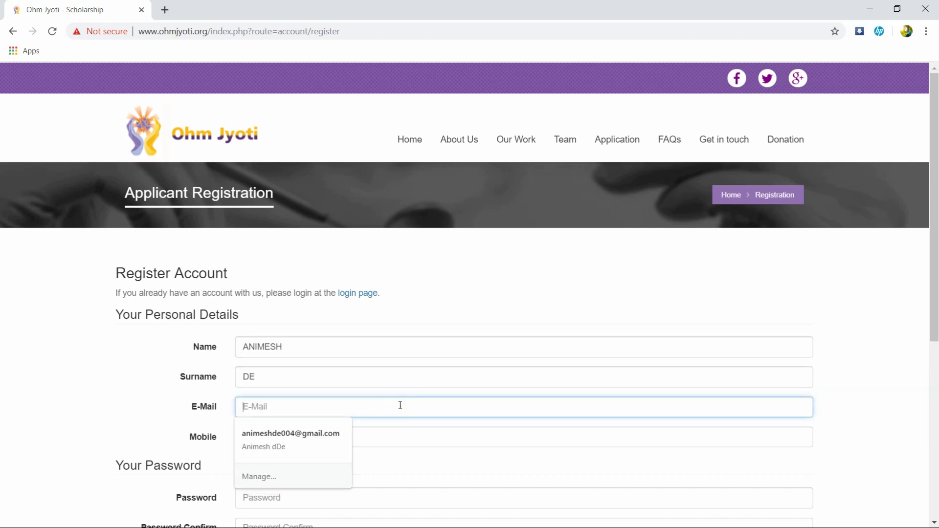
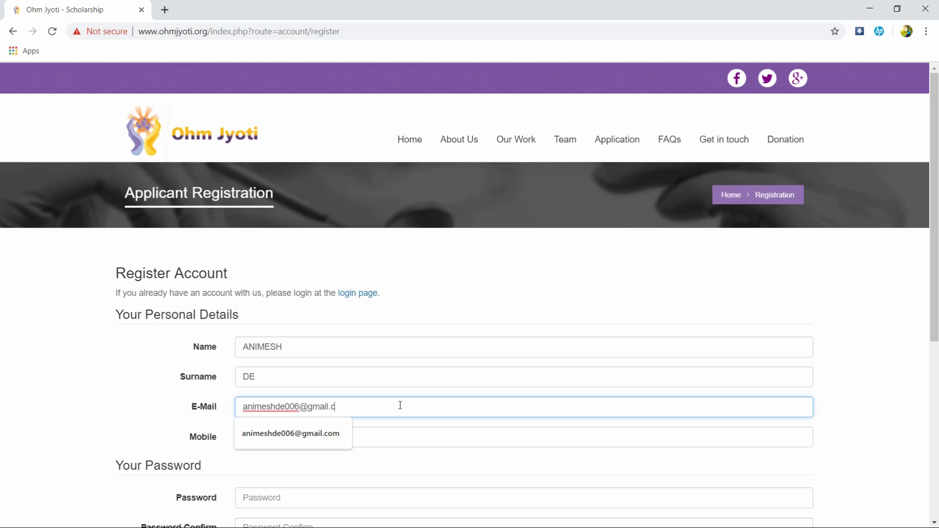
Step: Enter the applicant's mobile number and submit the registration details
{"action": "left_click", "coordinate": [358, 441]}
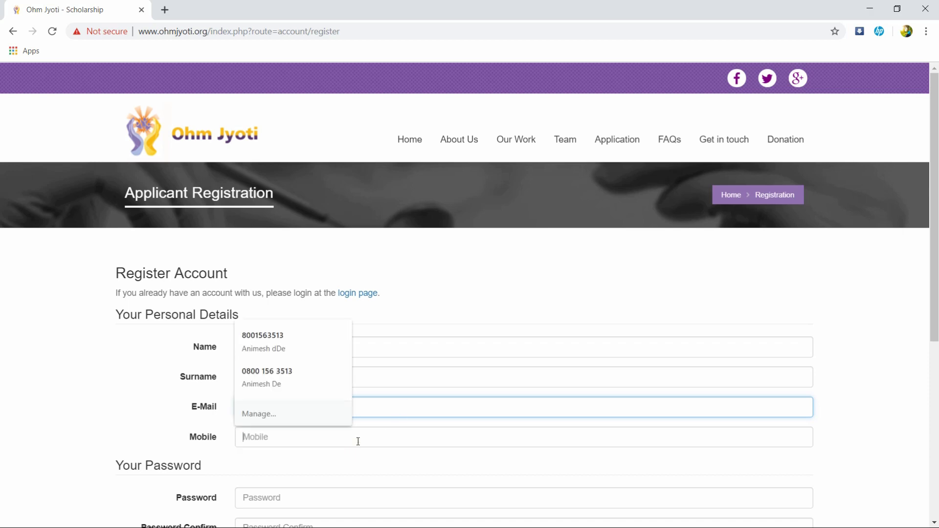
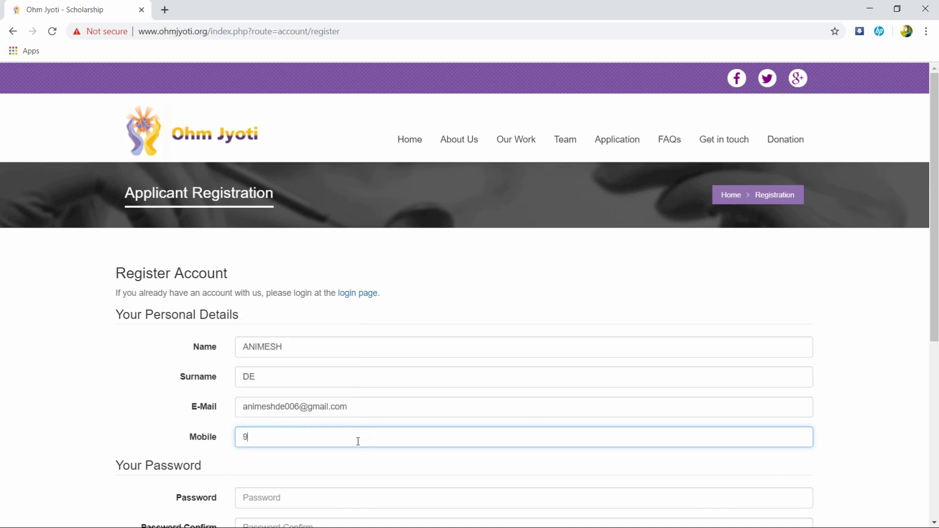
{"action": "scroll", "coordinate": [424, 429], "scroll_direction": "down", "scroll_amount": 2}
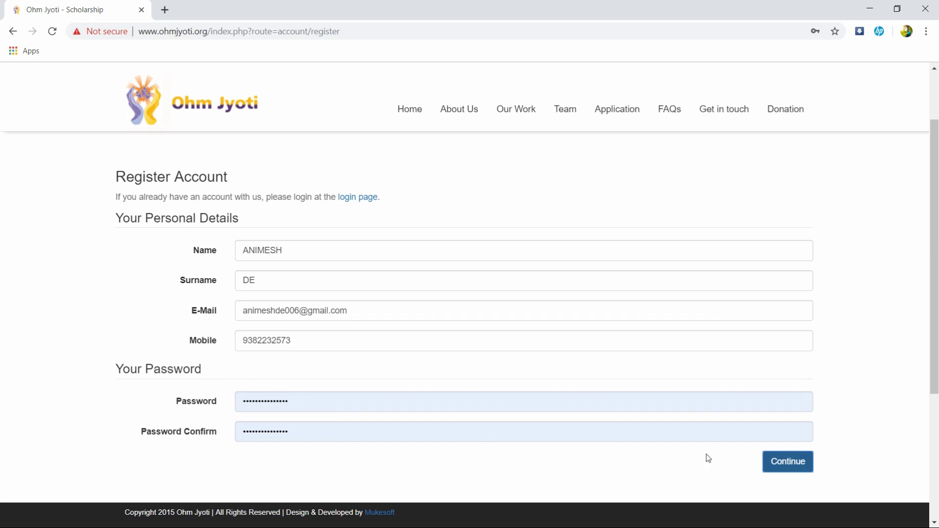
{"action": "left_click", "coordinate": [800, 460]}
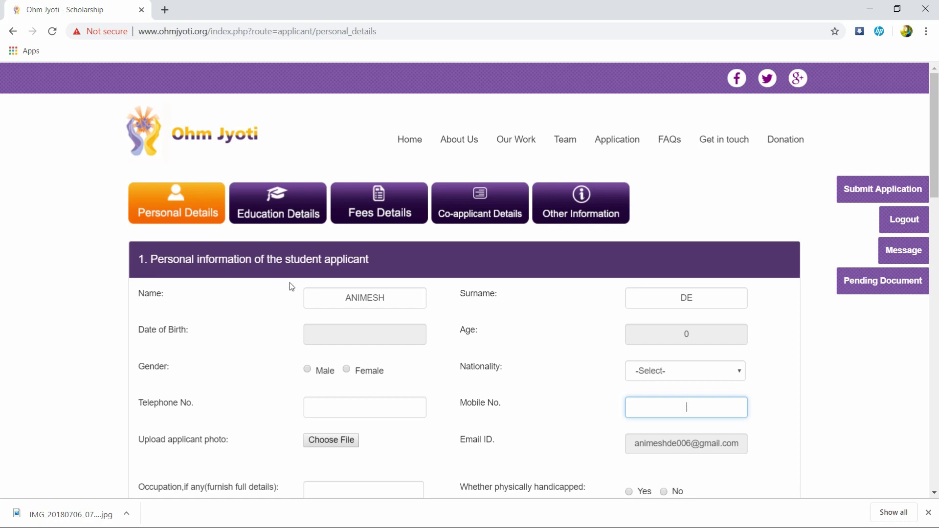
Step: Confirm the registration and scroll through the prefilled Personal Details form
{"action": "scroll", "coordinate": [348, 262], "scroll_direction": "down", "scroll_amount": 2}
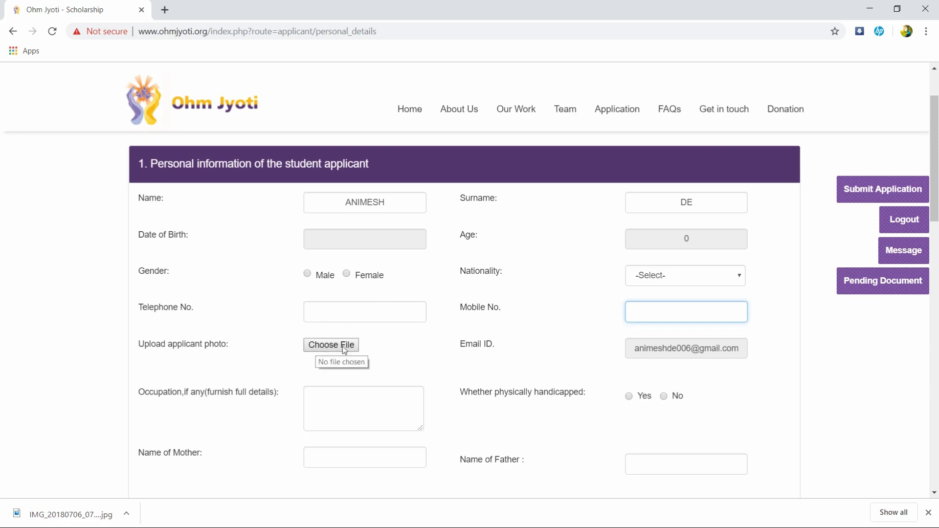
{"action": "left_click", "coordinate": [631, 352]}
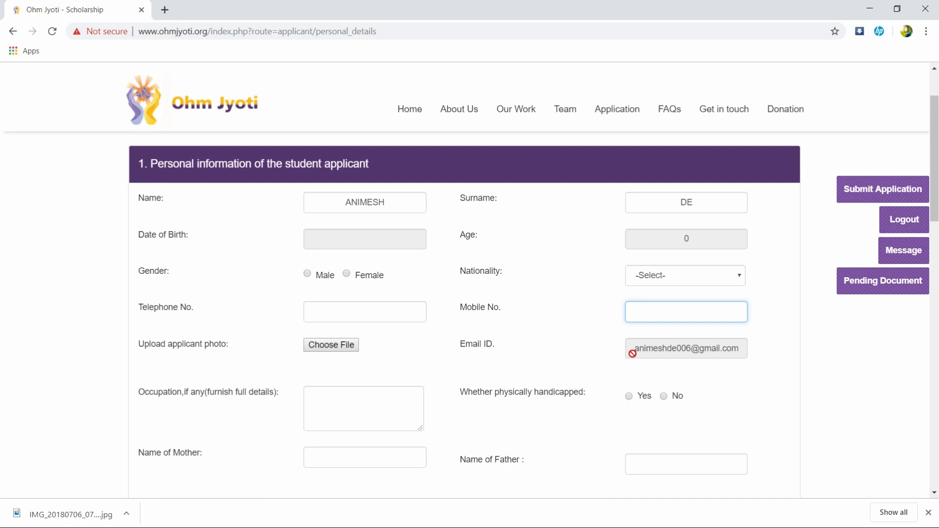
{"action": "scroll", "coordinate": [371, 398], "scroll_direction": "down", "scroll_amount": 2}
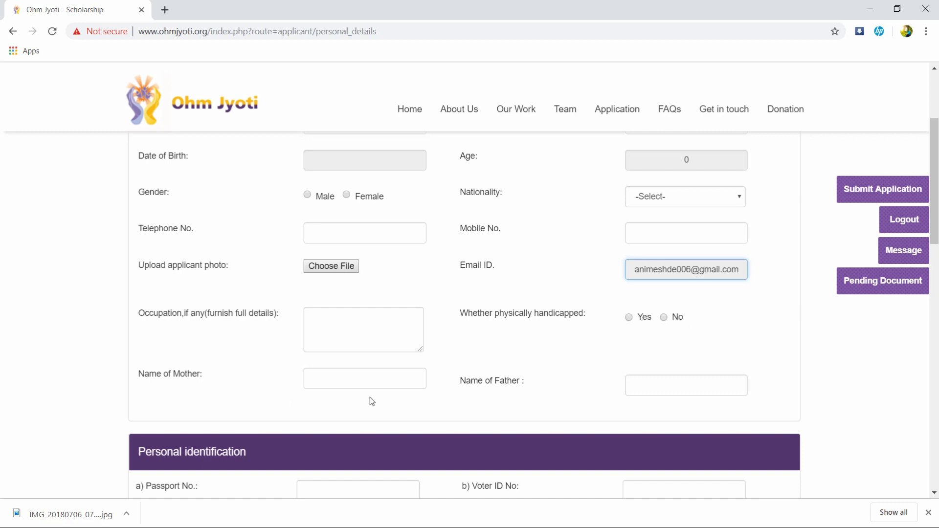
Step: Review the identification and address sections, save Personal Details, and go to Education Details
{"action": "scroll", "coordinate": [572, 397], "scroll_direction": "down", "scroll_amount": 3}
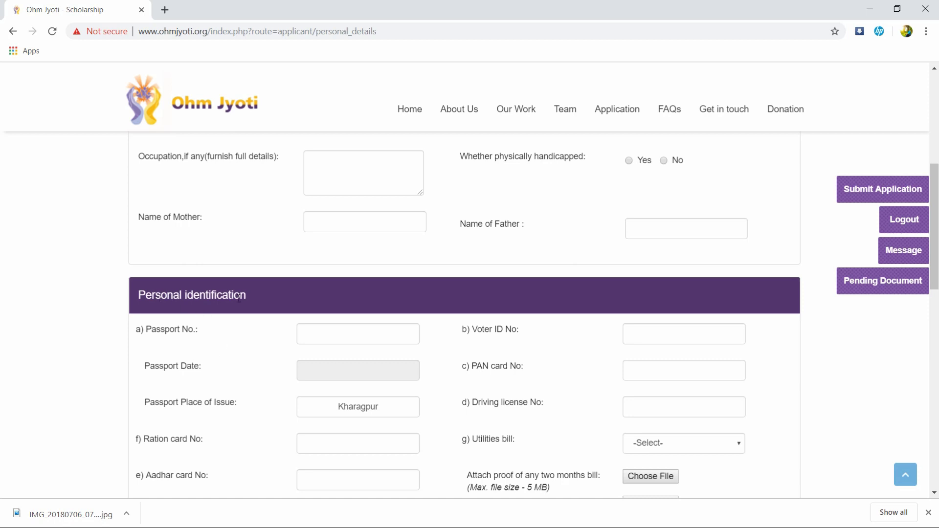
{"action": "scroll", "coordinate": [391, 303], "scroll_direction": "down", "scroll_amount": 2}
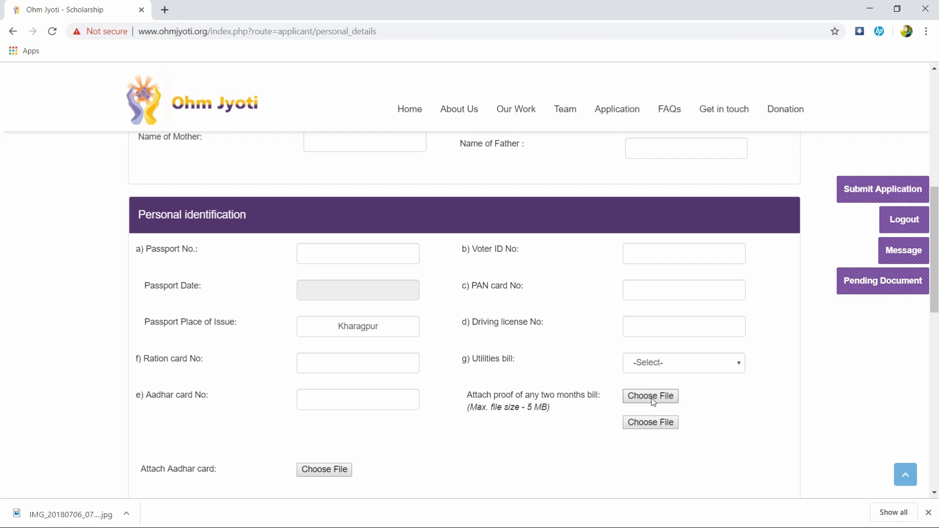
{"action": "scroll", "coordinate": [631, 416], "scroll_direction": "down", "scroll_amount": 2}
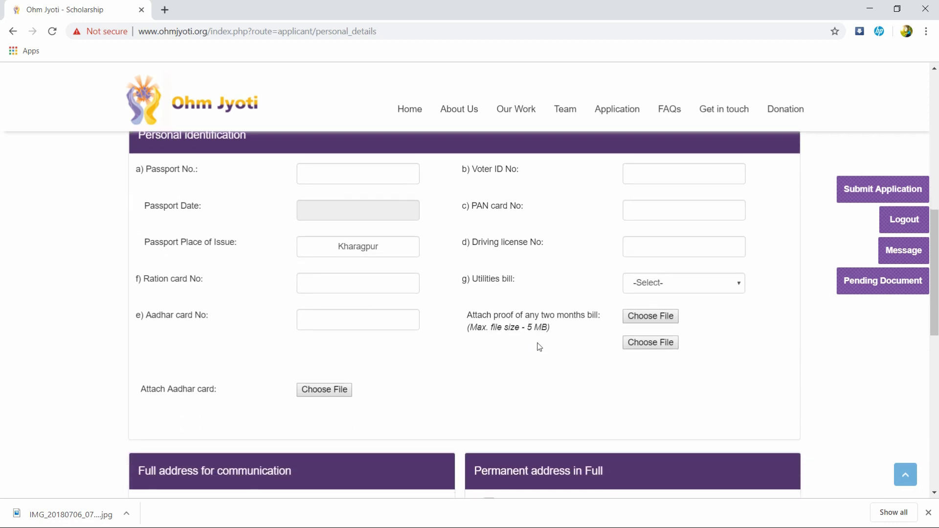
{"action": "scroll", "coordinate": [400, 420], "scroll_direction": "down", "scroll_amount": 6}
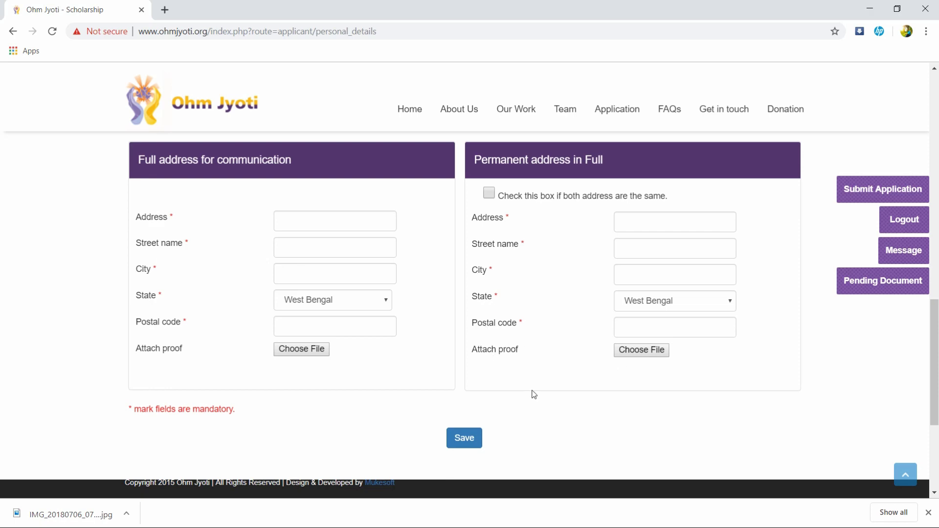
{"action": "left_click", "coordinate": [464, 439]}
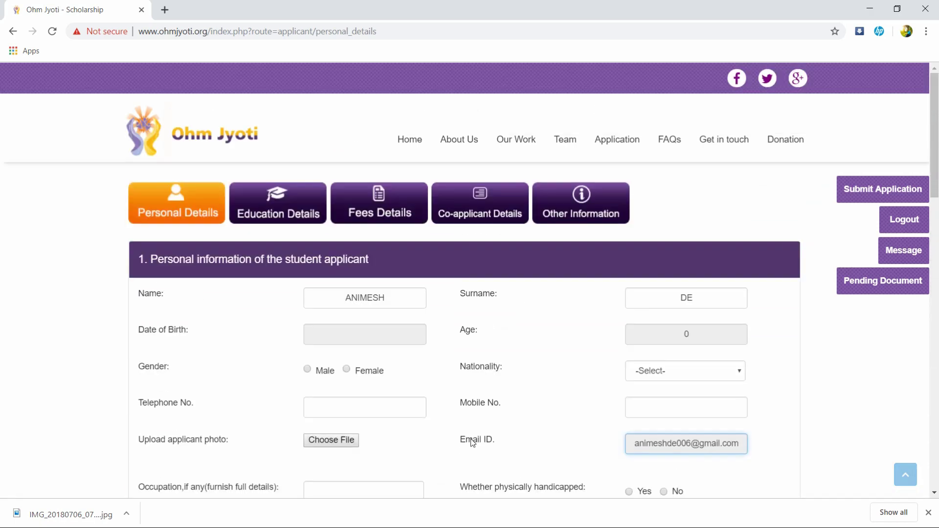
{"action": "left_click", "coordinate": [282, 205]}
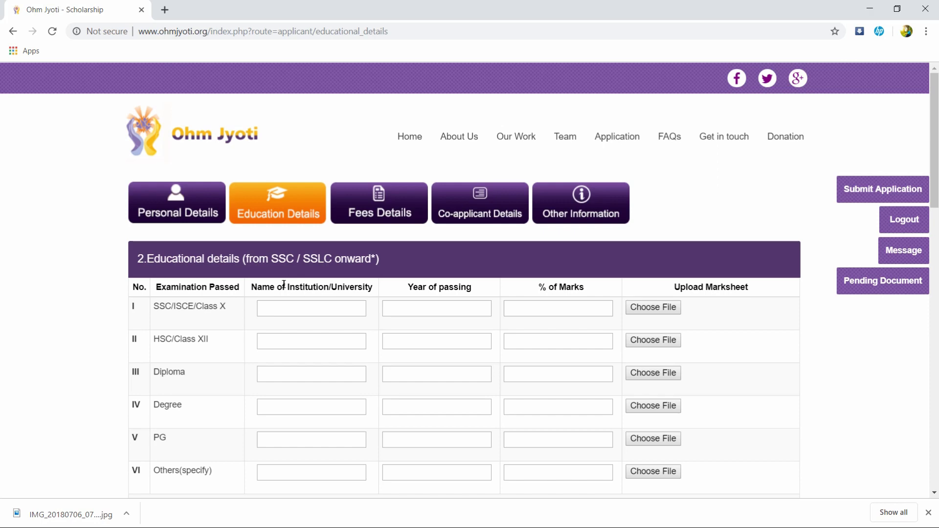
{"action": "scroll", "coordinate": [179, 302], "scroll_direction": "down", "scroll_amount": 2}
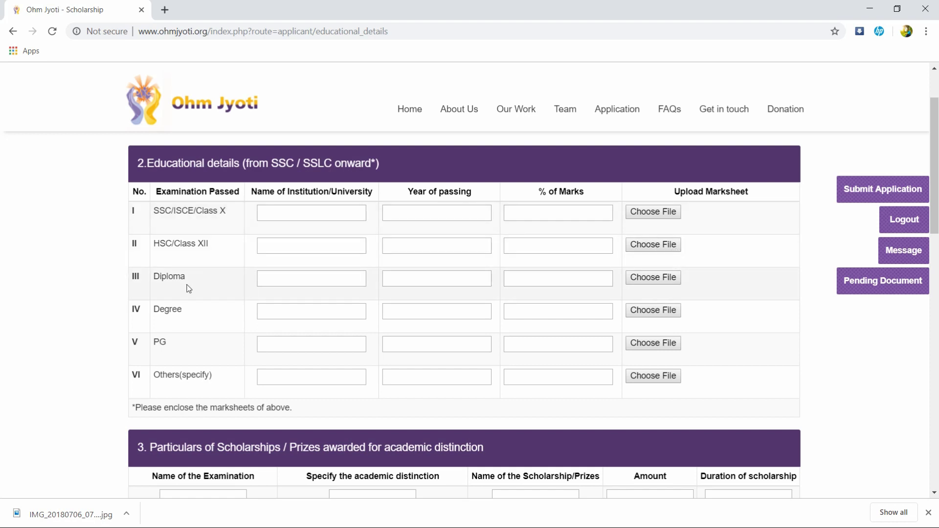
{"action": "scroll", "coordinate": [203, 370], "scroll_direction": "down", "scroll_amount": 2}
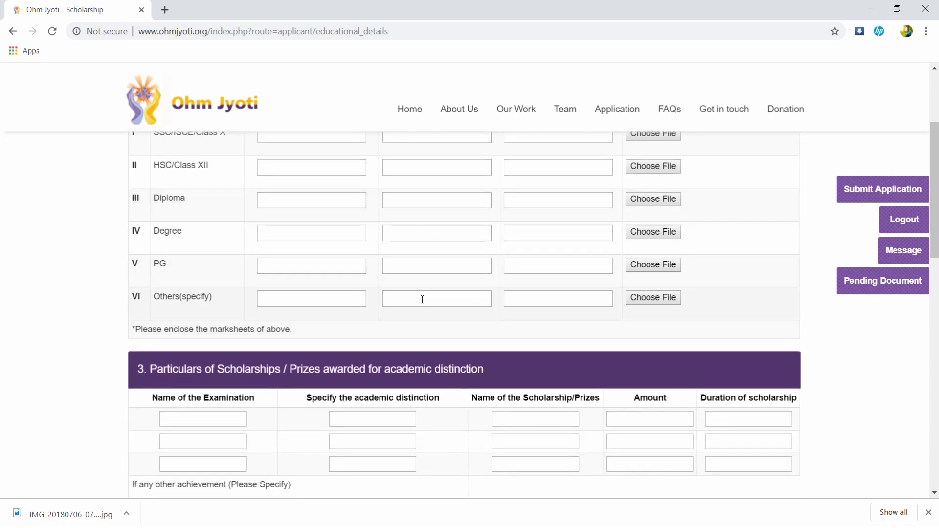
{"action": "scroll", "coordinate": [421, 299], "scroll_direction": "down", "scroll_amount": 1}
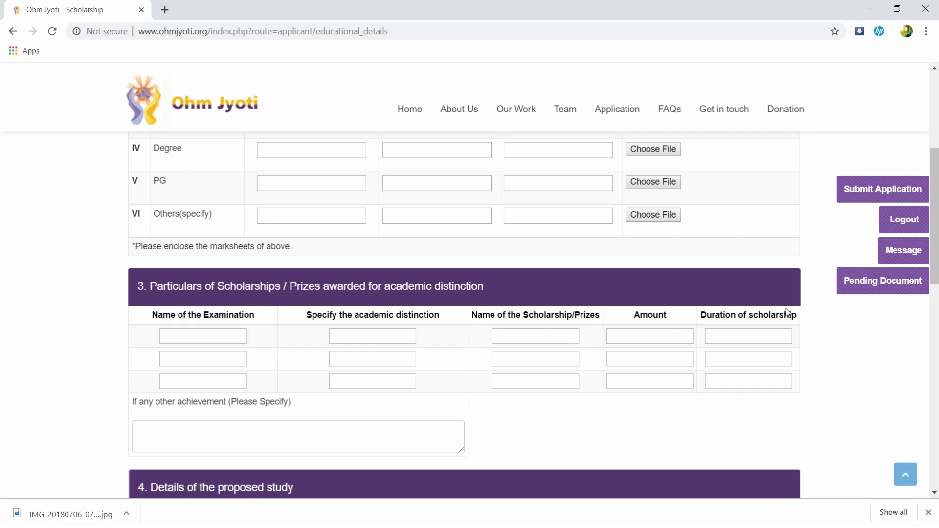
{"action": "scroll", "coordinate": [724, 372], "scroll_direction": "down", "scroll_amount": 6}
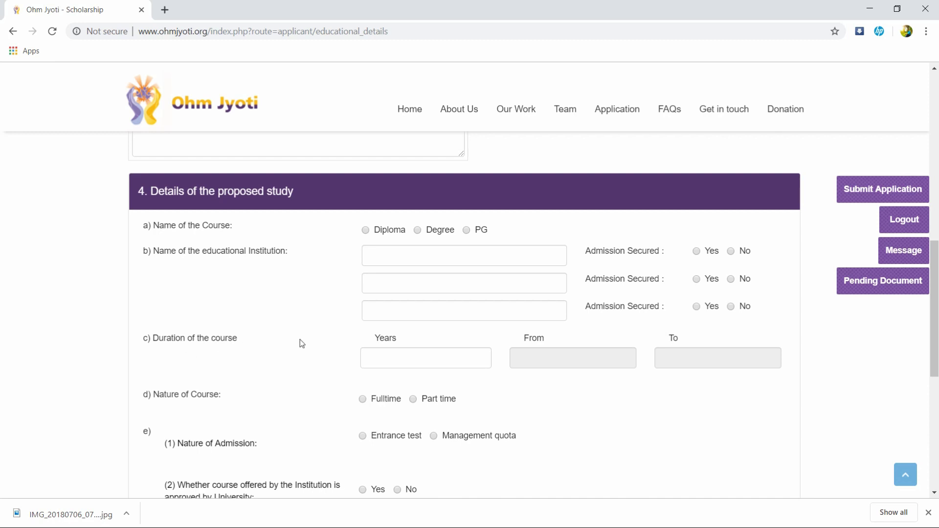
{"action": "scroll", "coordinate": [324, 337], "scroll_direction": "down", "scroll_amount": 2}
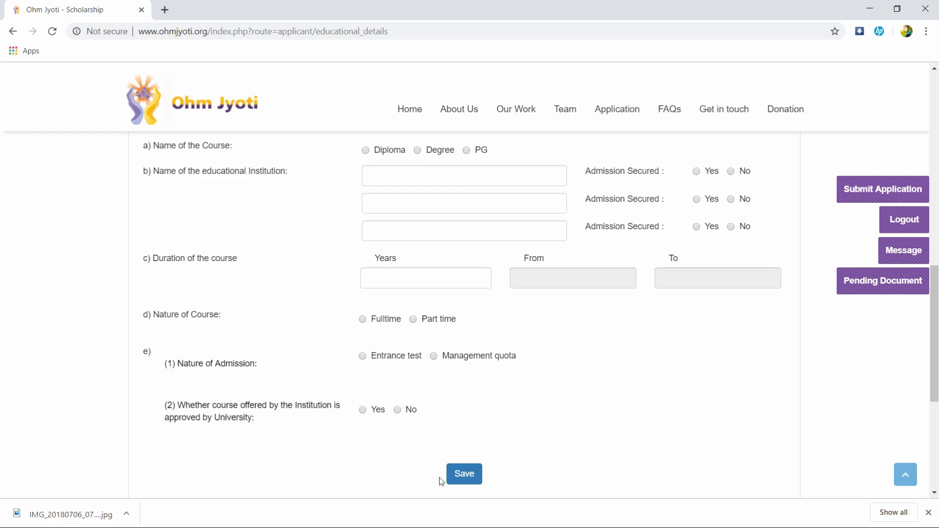
{"action": "scroll", "coordinate": [458, 446], "scroll_direction": "up", "scroll_amount": 10}
{"action": "scroll", "coordinate": [457, 444], "scroll_direction": "up", "scroll_amount": 2}
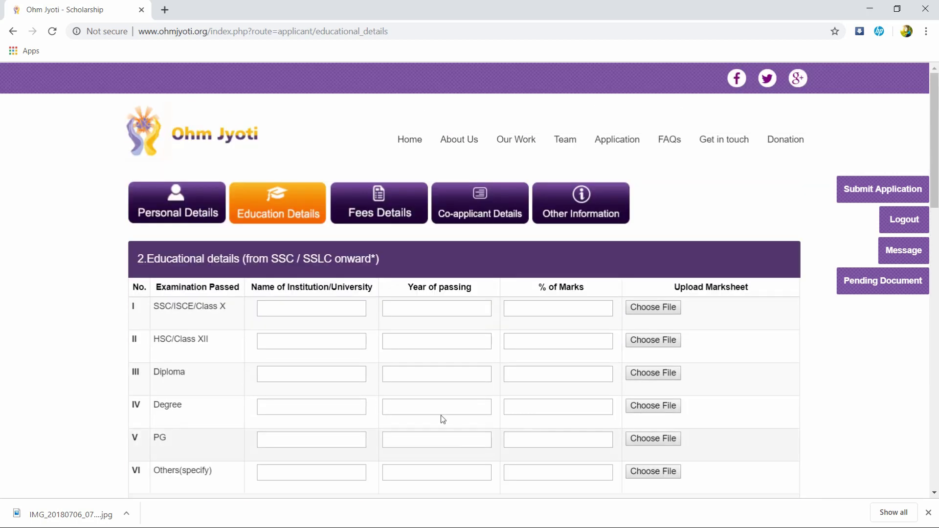
Step: Review the empty fees table and Sources of Funds questions, then go to Co-applicant Details
{"action": "left_click", "coordinate": [391, 215]}
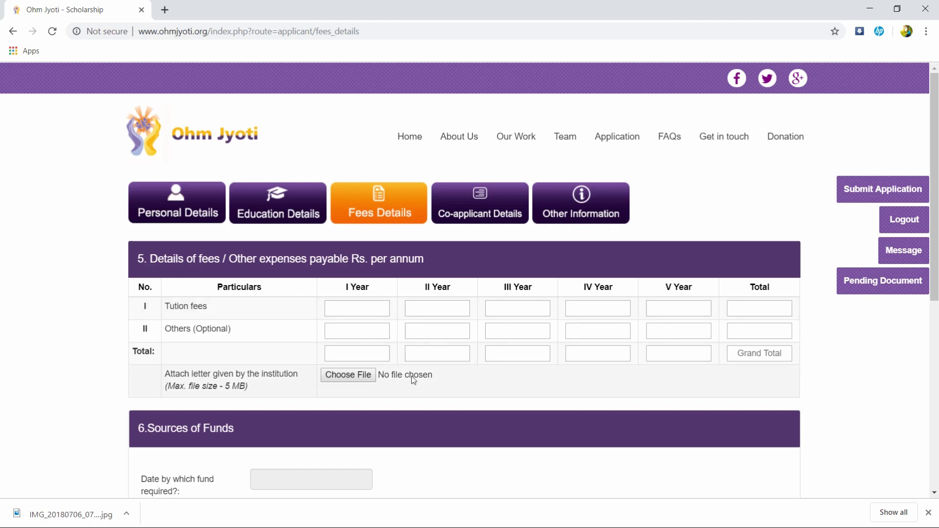
{"action": "scroll", "coordinate": [377, 368], "scroll_direction": "down", "scroll_amount": 1}
{"action": "scroll", "coordinate": [377, 365], "scroll_direction": "down", "scroll_amount": 1}
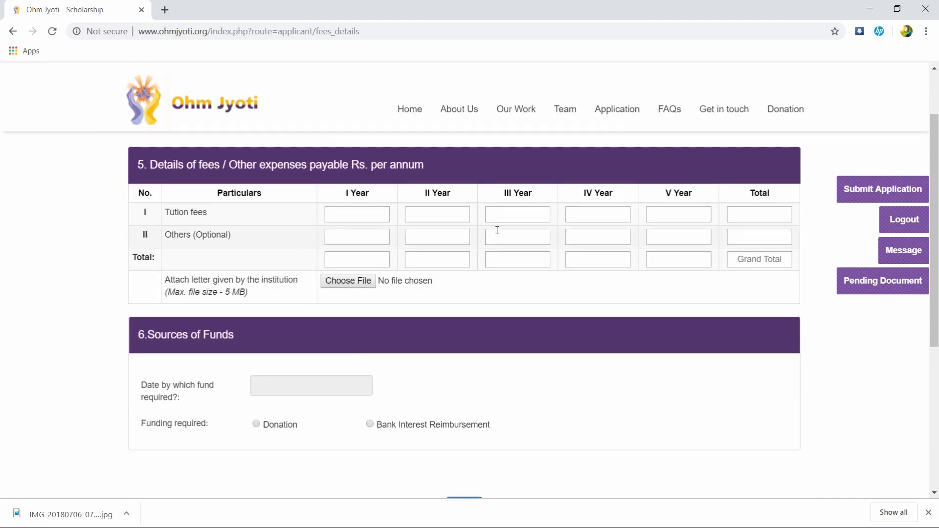
{"action": "scroll", "coordinate": [285, 336], "scroll_direction": "down", "scroll_amount": 1}
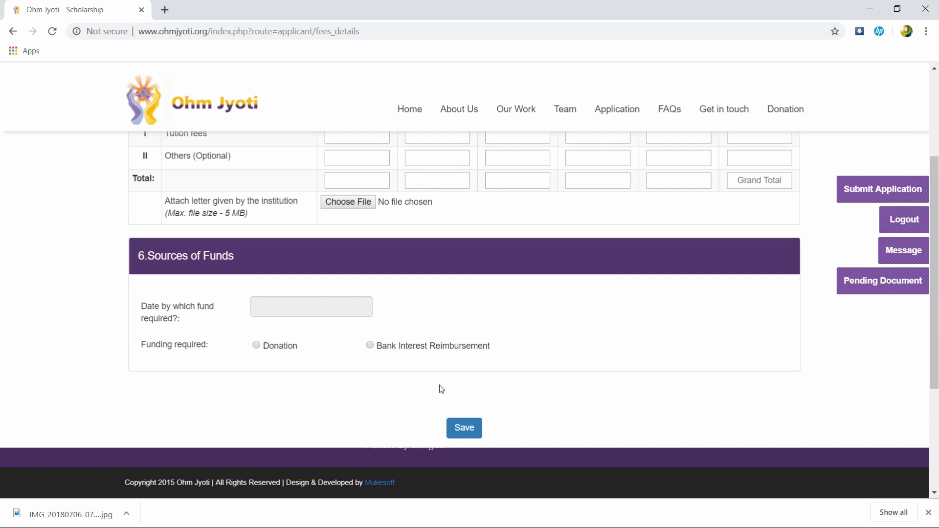
{"action": "scroll", "coordinate": [333, 377], "scroll_direction": "up", "scroll_amount": 4}
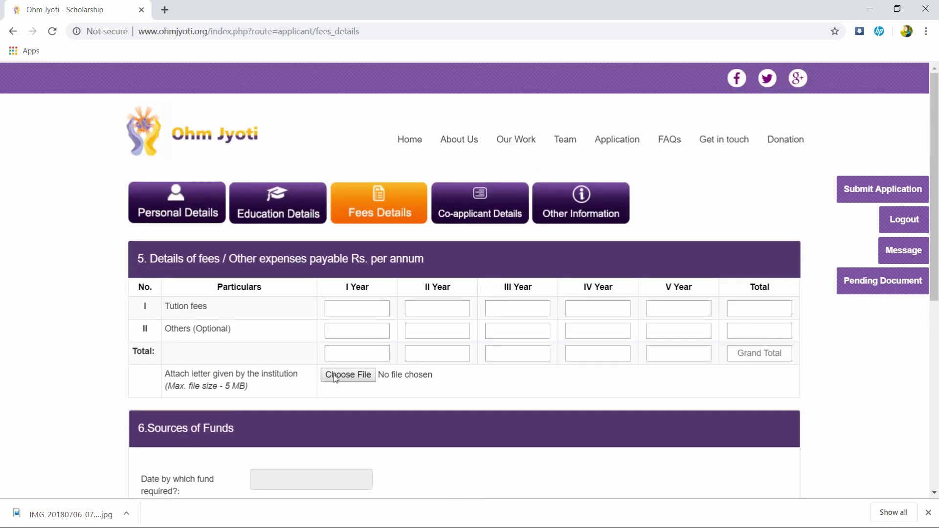
{"action": "left_click", "coordinate": [469, 209]}
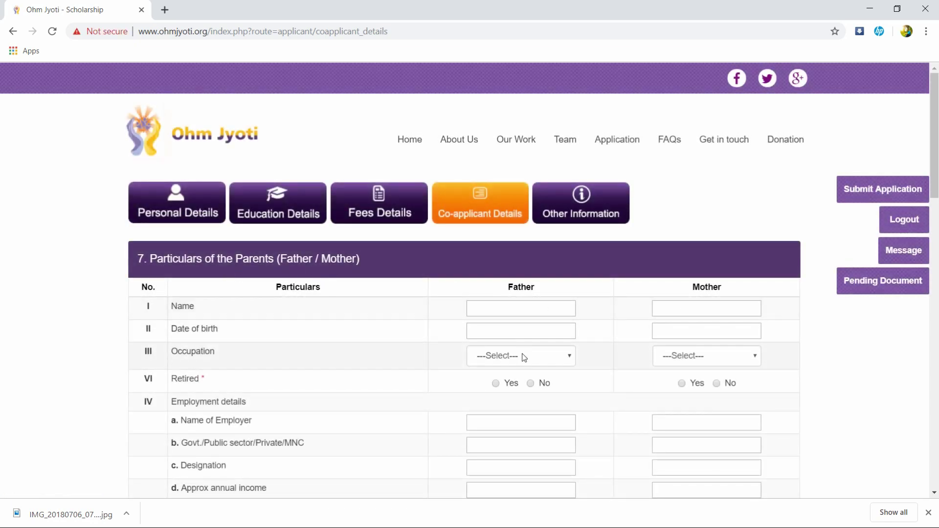
Step: Review the parents and bank account sections, save them, and go to Other Information
{"action": "scroll", "coordinate": [497, 341], "scroll_direction": "down", "scroll_amount": 2}
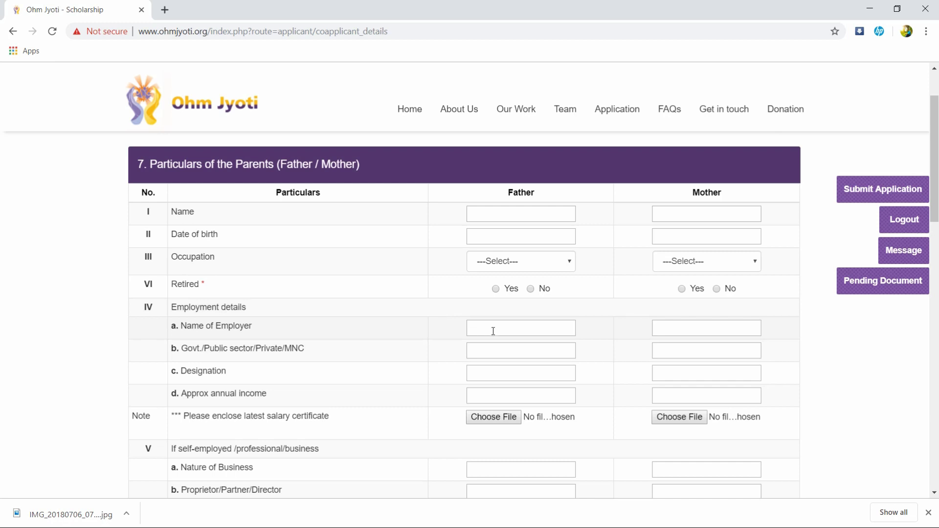
{"action": "scroll", "coordinate": [493, 331], "scroll_direction": "down", "scroll_amount": 3}
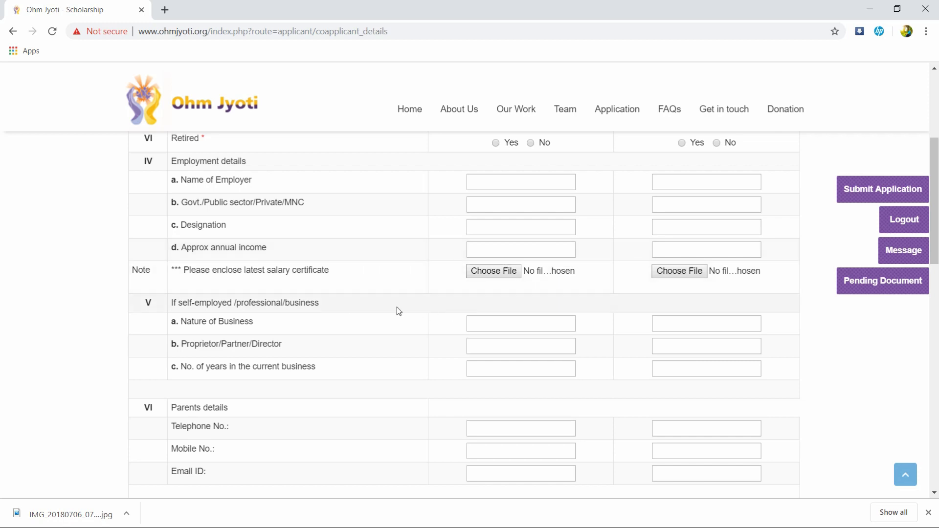
{"action": "scroll", "coordinate": [473, 342], "scroll_direction": "down", "scroll_amount": 2}
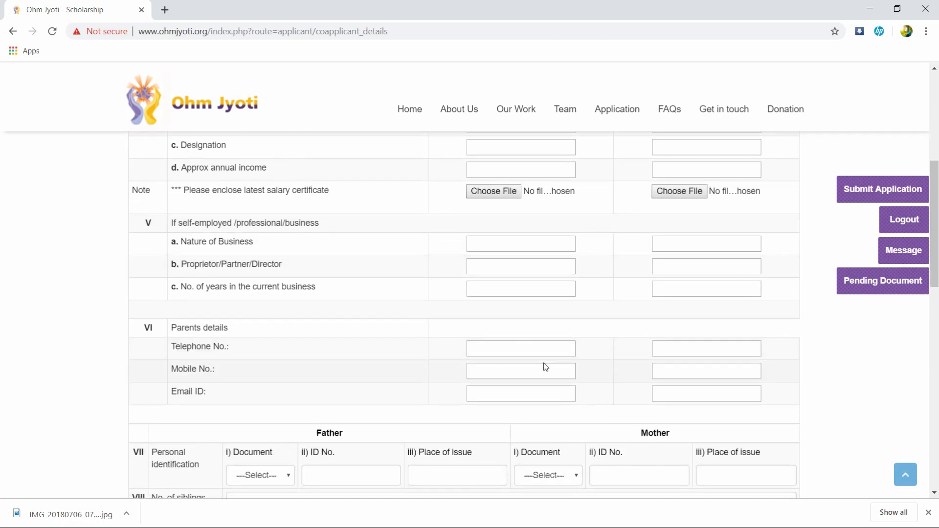
{"action": "scroll", "coordinate": [516, 394], "scroll_direction": "down", "scroll_amount": 2}
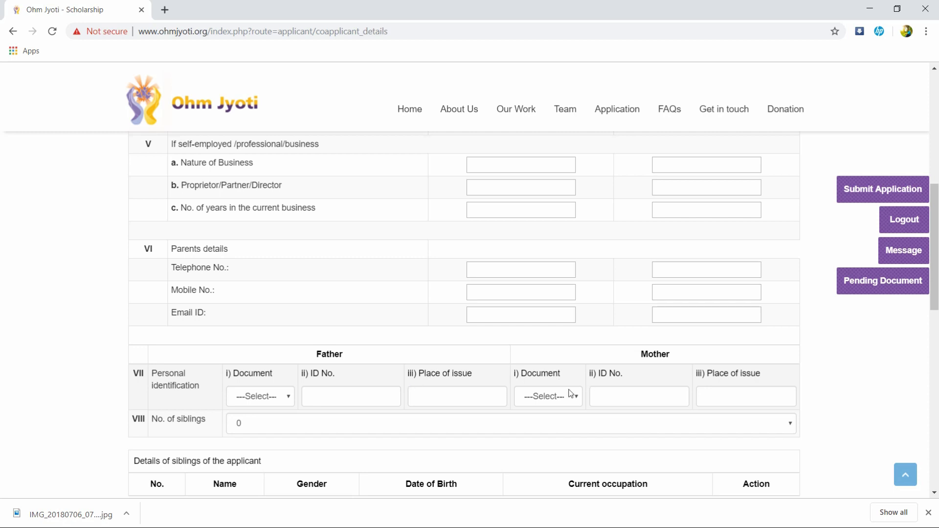
{"action": "scroll", "coordinate": [503, 398], "scroll_direction": "down", "scroll_amount": 3}
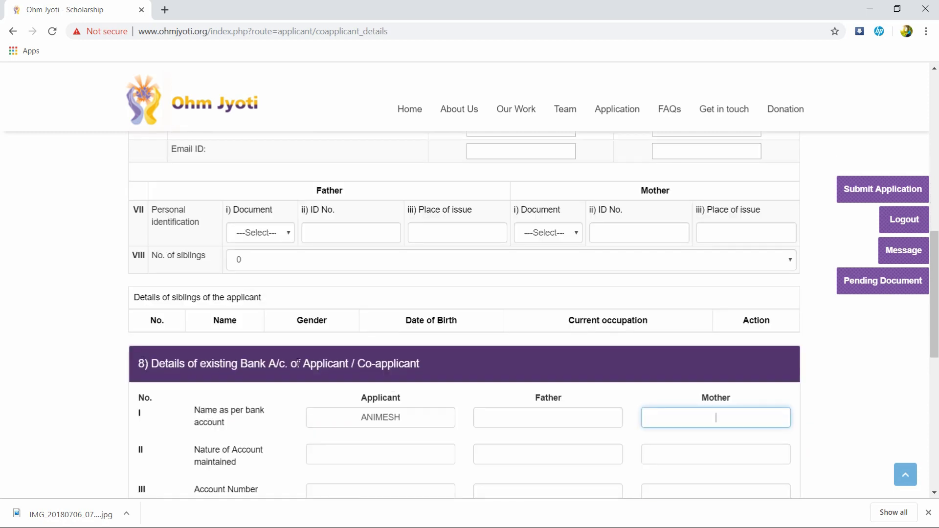
{"action": "scroll", "coordinate": [367, 362], "scroll_direction": "down", "scroll_amount": 3}
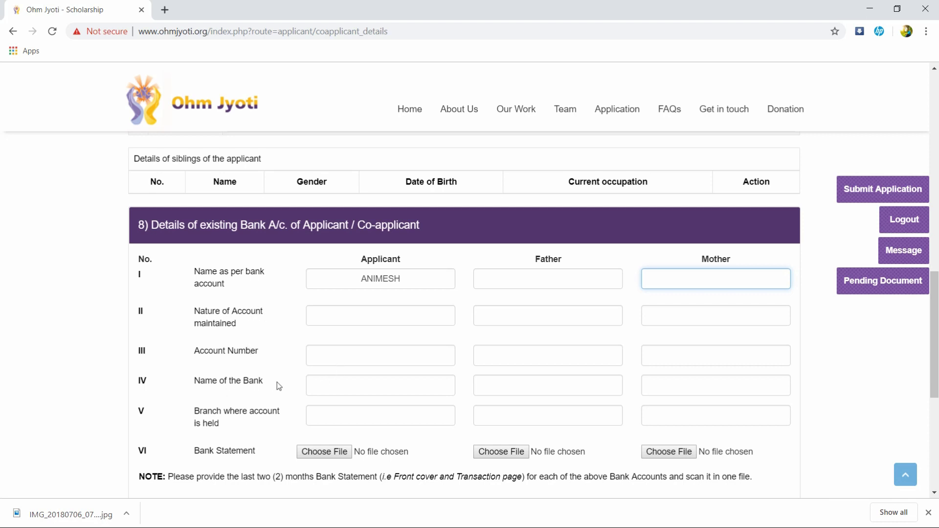
{"action": "scroll", "coordinate": [358, 397], "scroll_direction": "down", "scroll_amount": 2}
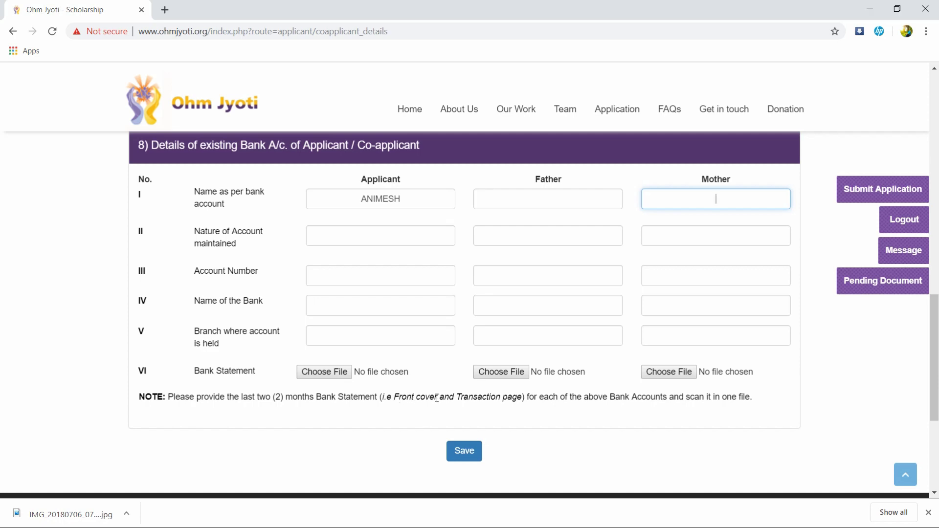
{"action": "left_click", "coordinate": [462, 452]}
{"action": "left_click", "coordinate": [598, 205]}
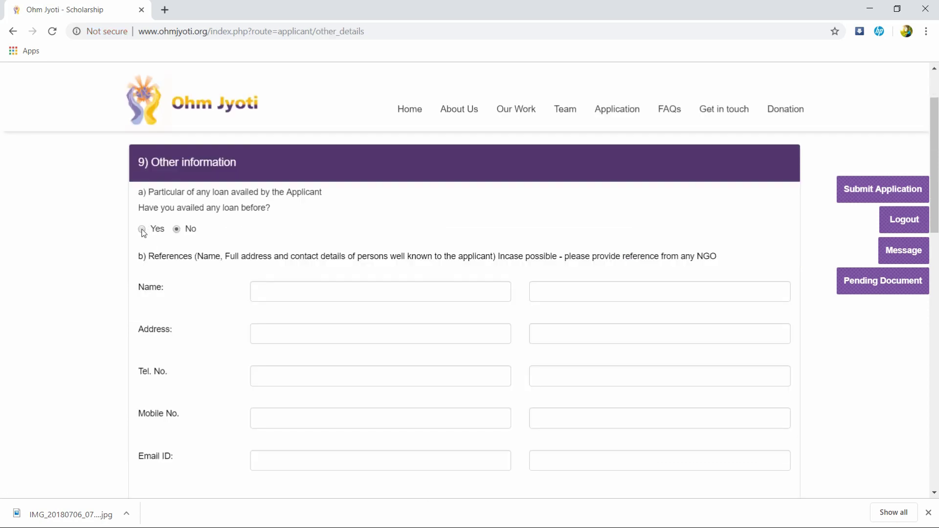
{"action": "scroll", "coordinate": [247, 270], "scroll_direction": "down", "scroll_amount": 2}
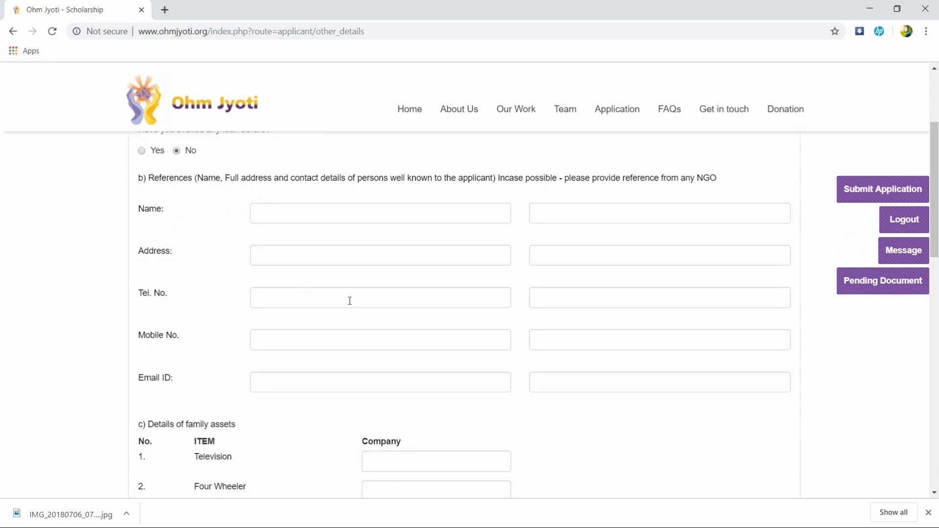
{"action": "scroll", "coordinate": [298, 378], "scroll_direction": "down", "scroll_amount": 3}
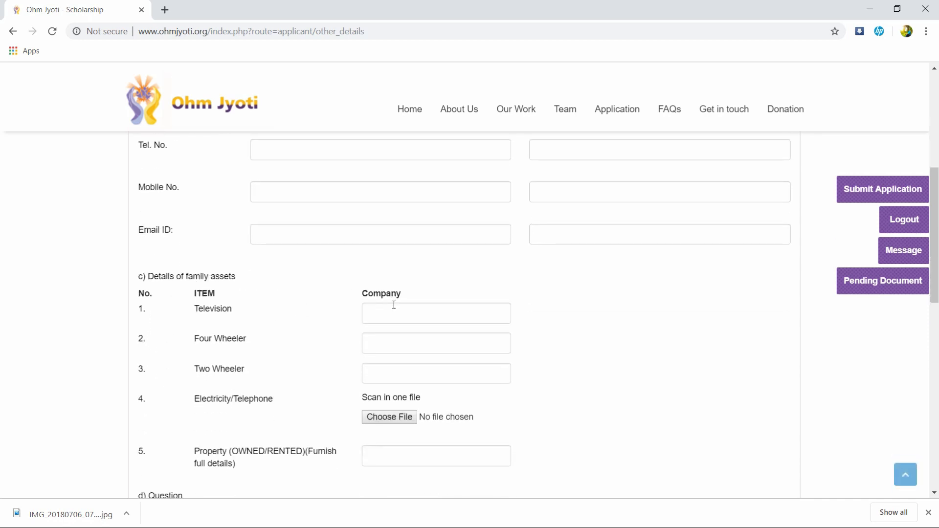
{"action": "scroll", "coordinate": [383, 375], "scroll_direction": "down", "scroll_amount": 2}
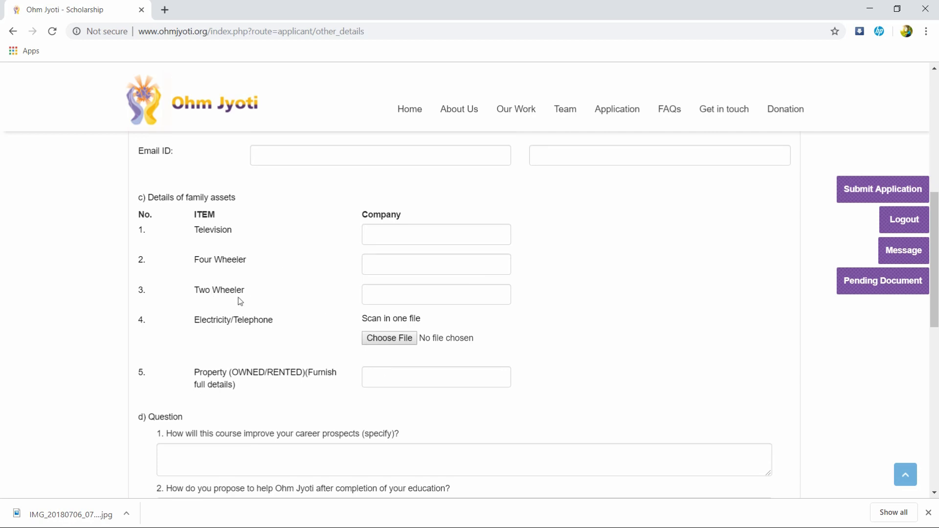
{"action": "scroll", "coordinate": [224, 326], "scroll_direction": "down", "scroll_amount": 5}
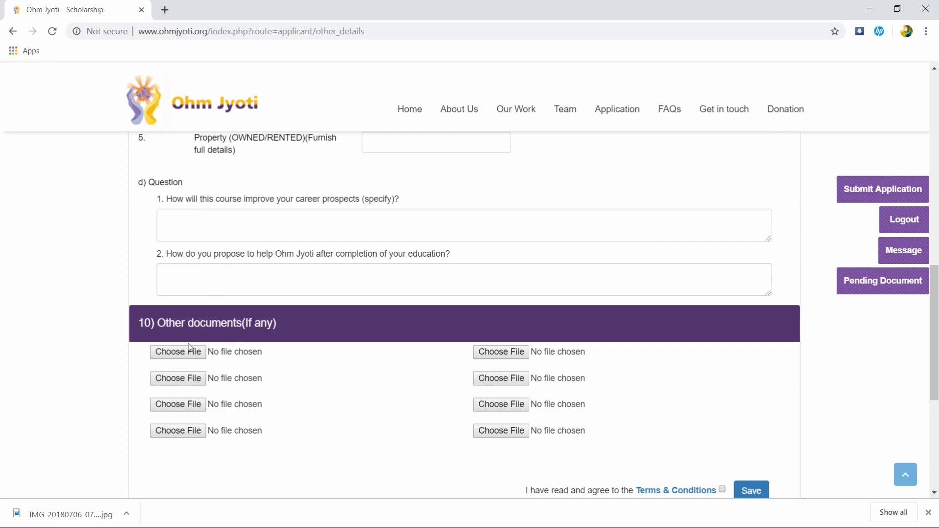
{"action": "scroll", "coordinate": [368, 362], "scroll_direction": "down", "scroll_amount": 3}
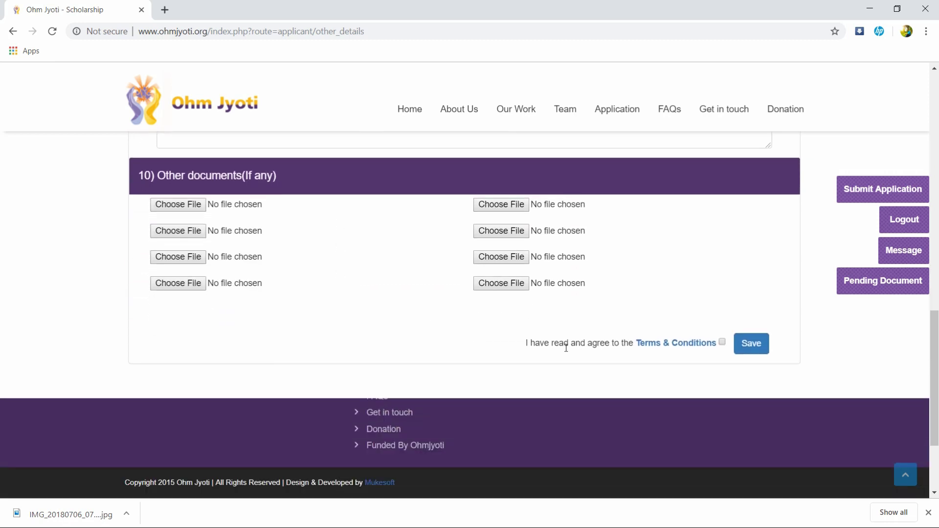
{"action": "scroll", "coordinate": [571, 327], "scroll_direction": "up", "scroll_amount": 10}
{"action": "scroll", "coordinate": [572, 328], "scroll_direction": "up", "scroll_amount": 3}
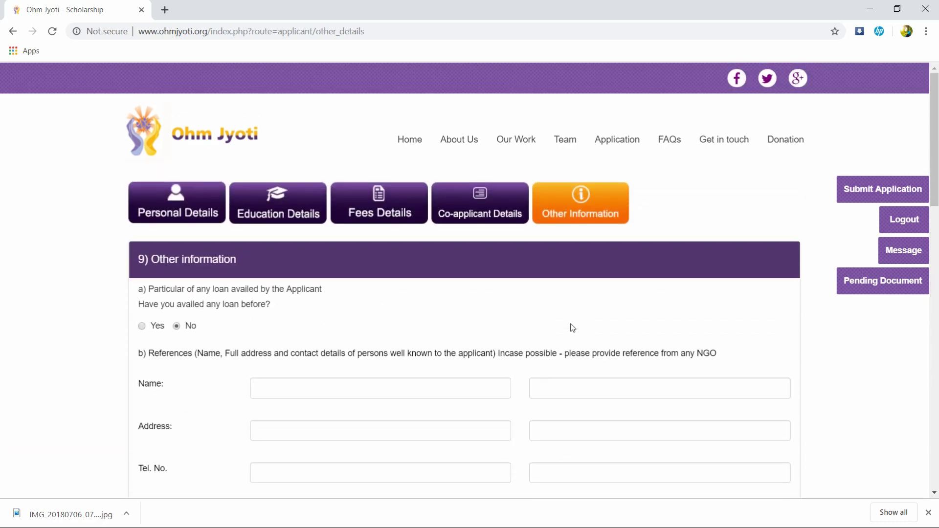